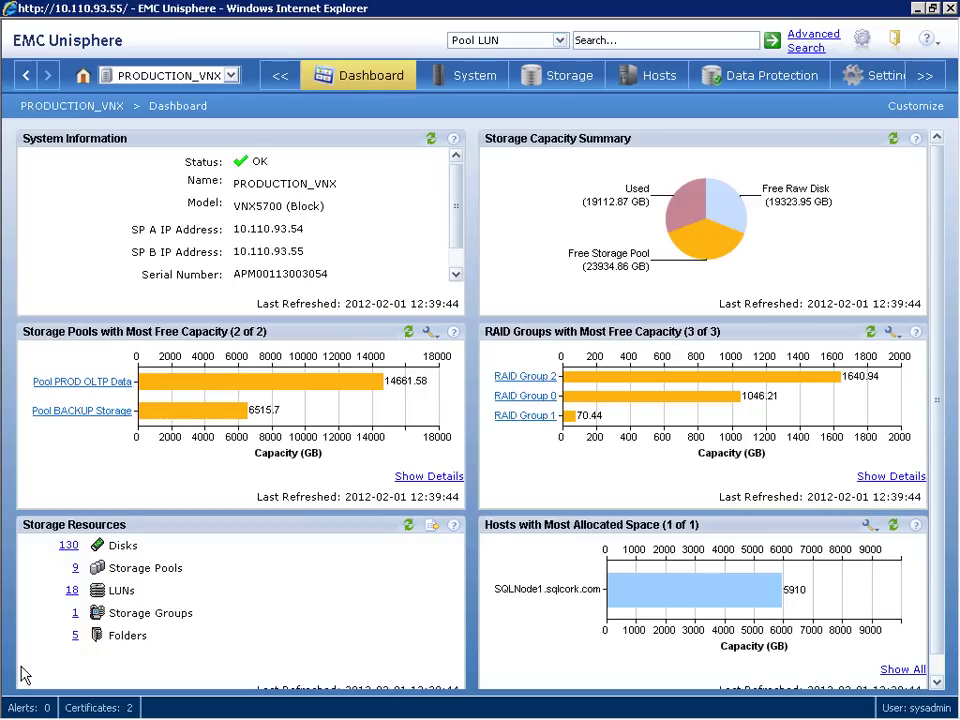
# Review the PRODUCTION_VNX system's storage, hosts and support pages
pyautogui.click(231, 75)
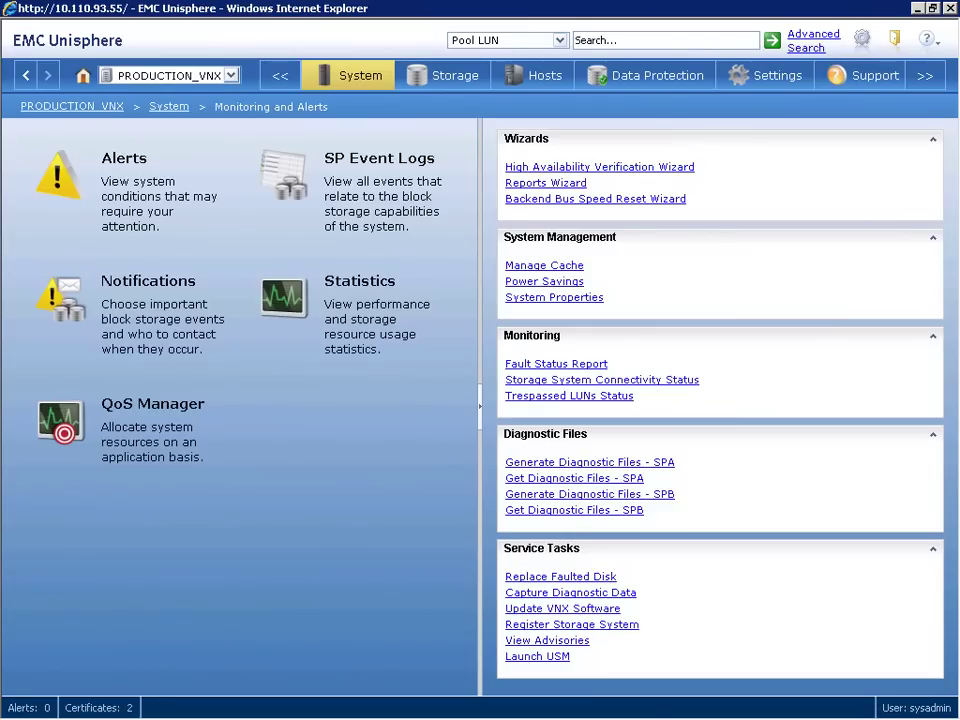
pyautogui.click(450, 84)
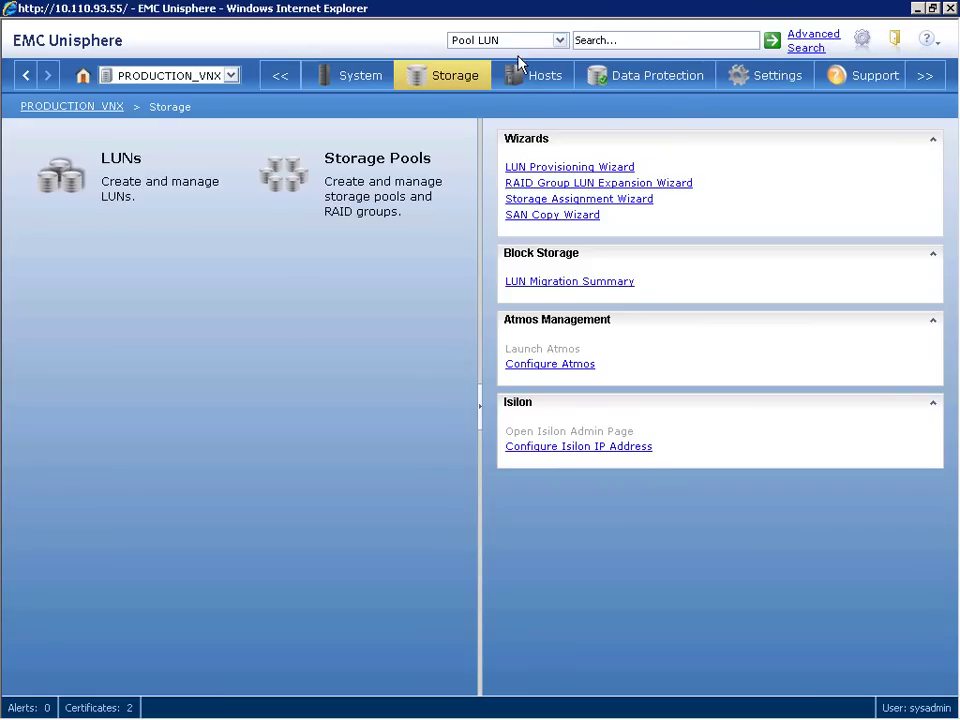
pyautogui.click(531, 86)
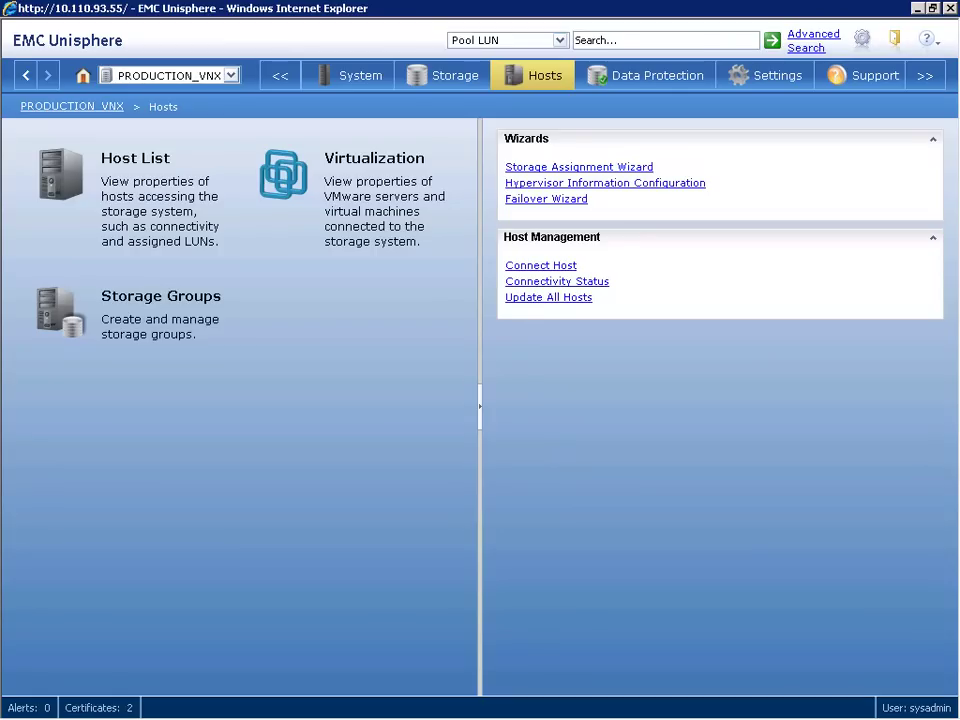
pyautogui.click(862, 75)
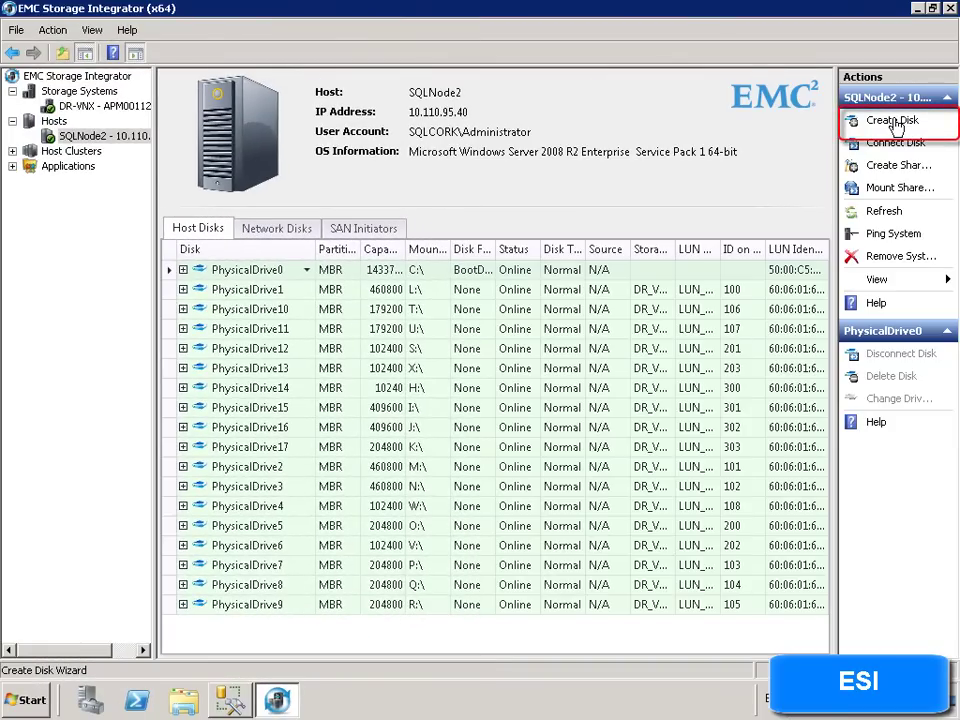
# In EMC Storage Integrator, start creating a disk for SQLNode2 on the DR-VNX storage system, using Pool DR OLTP Data
pyautogui.click(893, 121)
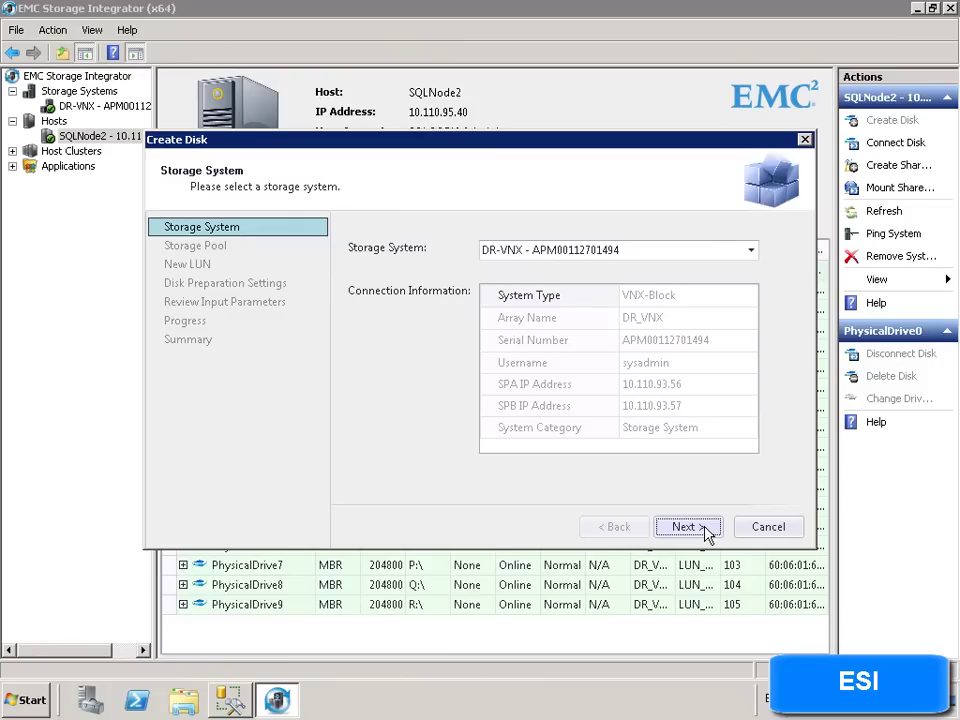
pyautogui.click(705, 532)
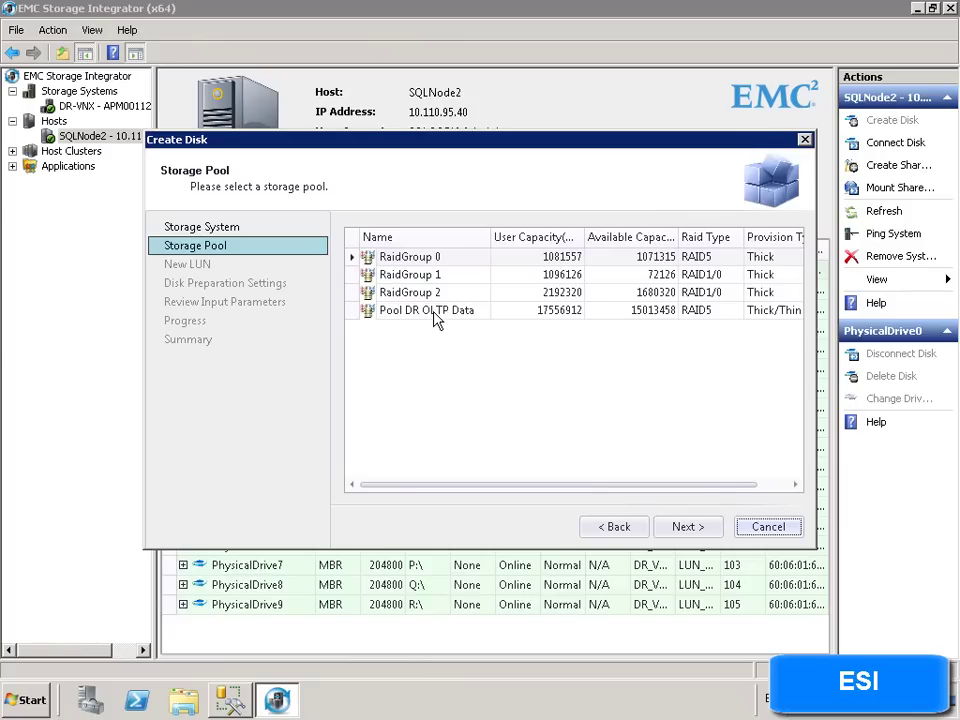
pyautogui.click(420, 312)
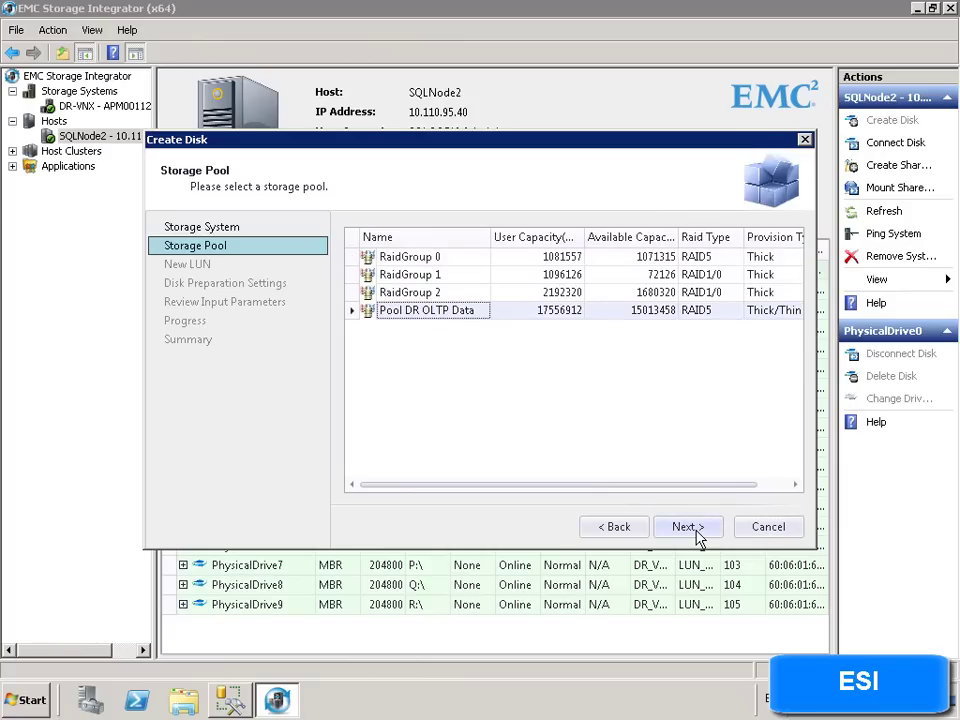
pyautogui.click(688, 527)
# Name the new LUN OLTP_Data, describe it as OLTP Data, and set its size to 1000 GB
pyautogui.click(534, 274)
pyautogui.write('OLTP_D')
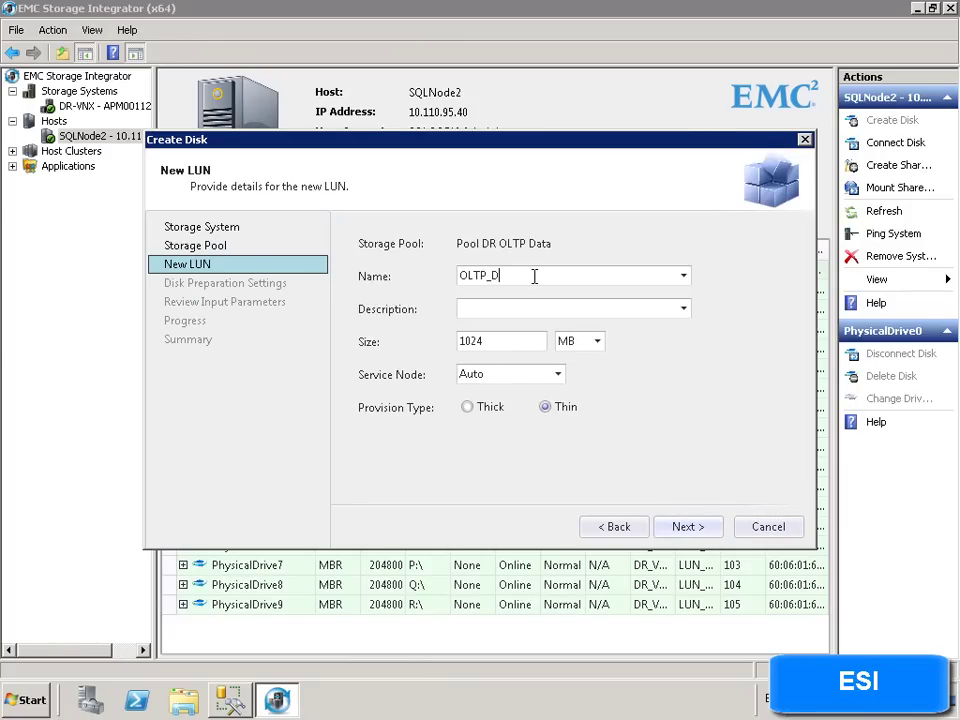
pyautogui.write('ata')
pyautogui.click(512, 308)
pyautogui.write('OLTP Data')
pyautogui.press('Tab')
pyautogui.write('1000')
pyautogui.click(580, 341)
pyautogui.click(580, 377)
# Assign the new LUN to service node SPA with thick provisioning and continue to the disk preparation settings
pyautogui.click(520, 374)
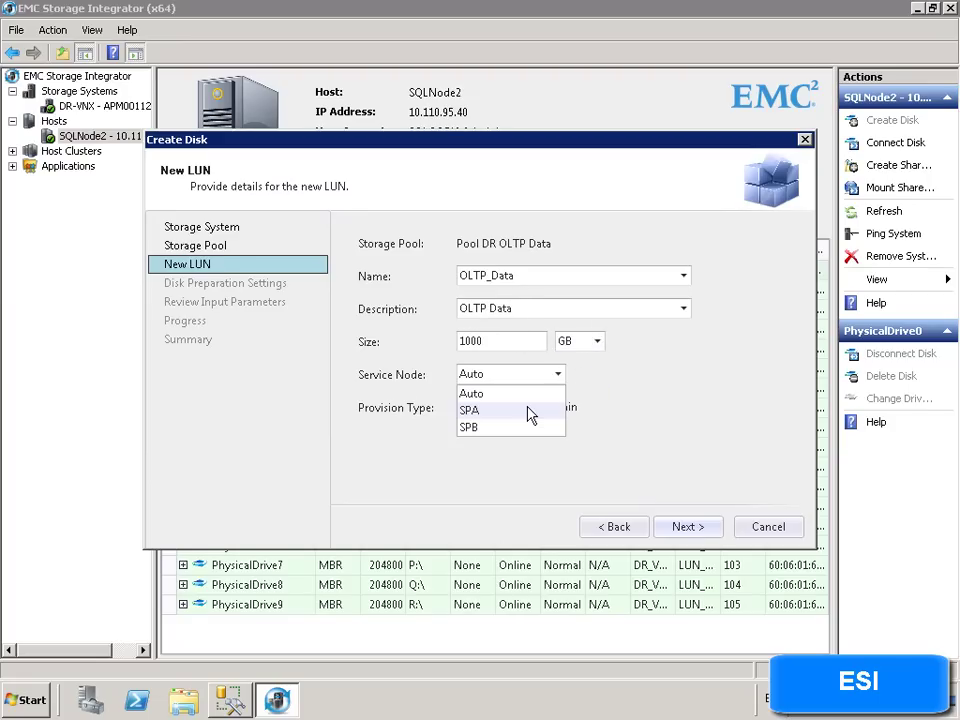
pyautogui.click(530, 413)
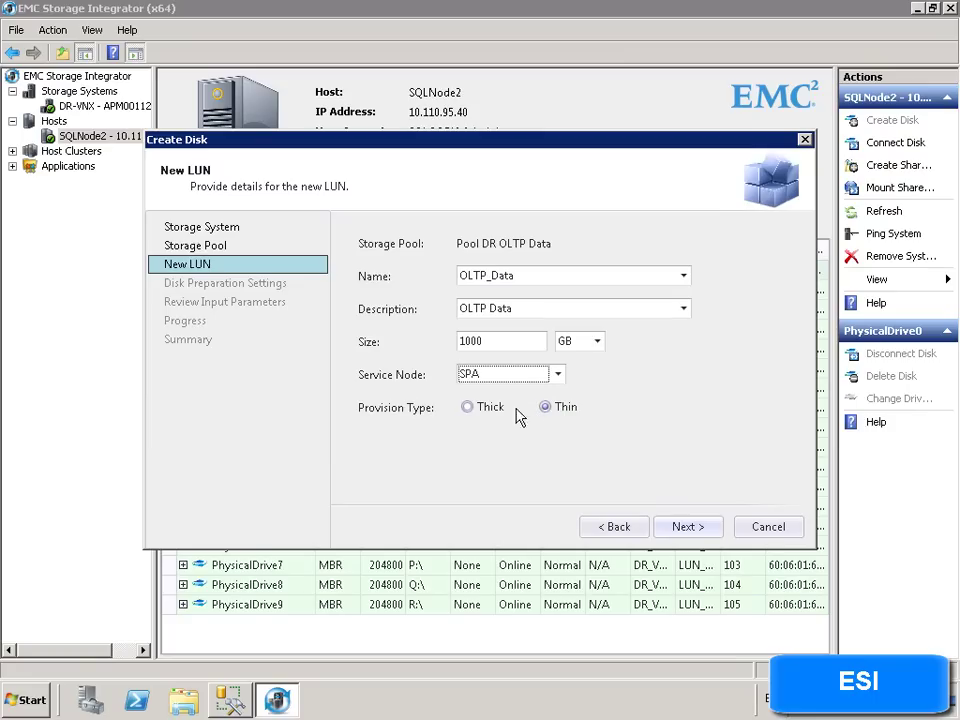
pyautogui.click(489, 410)
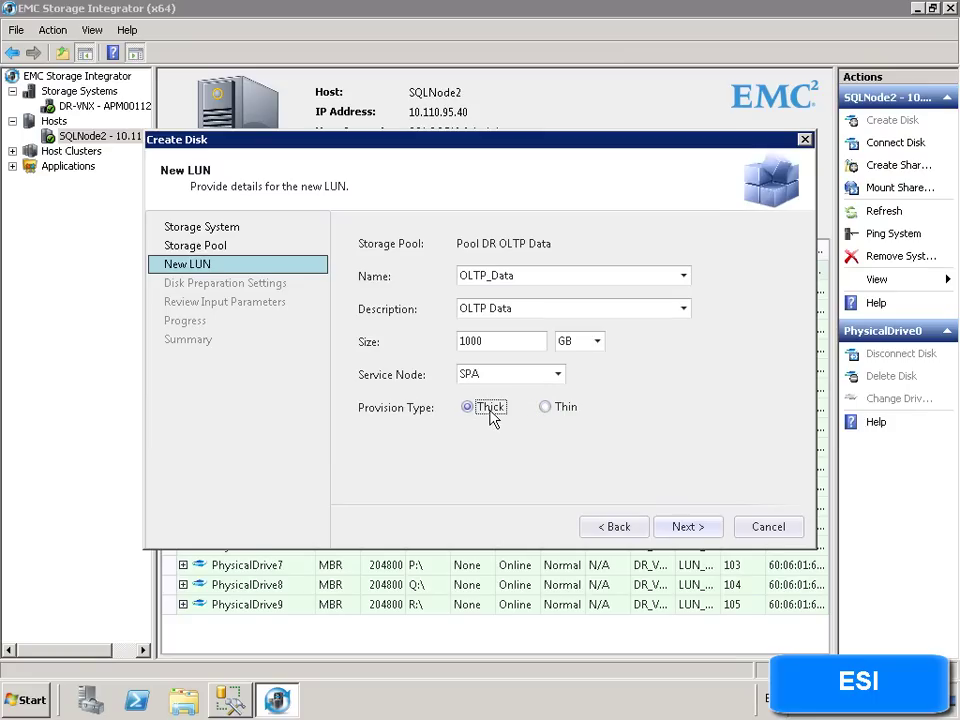
pyautogui.click(677, 527)
# Label the volume OLTP Data, assign it drive letter F, and create the disk, completing the wizard
pyautogui.write('OLTP Data')
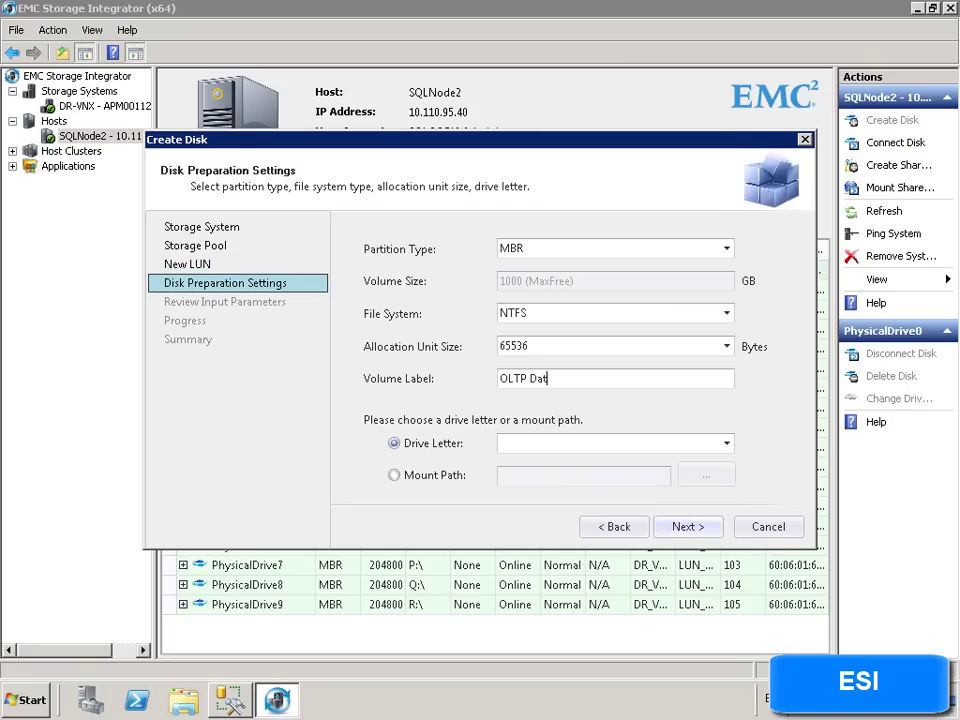
pyautogui.click(640, 443)
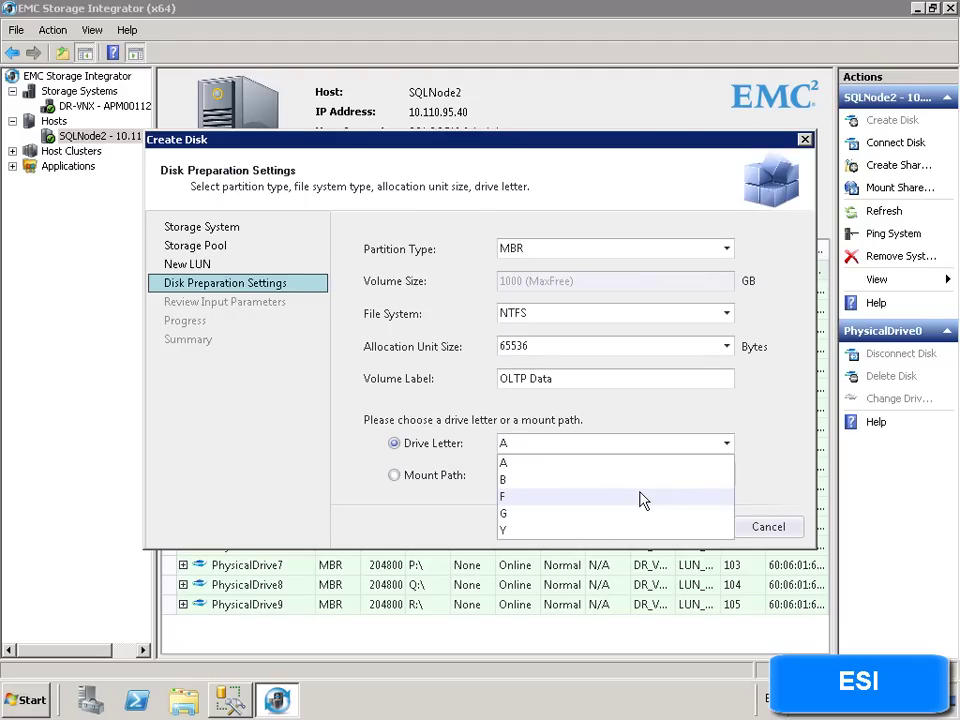
pyautogui.click(643, 497)
pyautogui.click(687, 527)
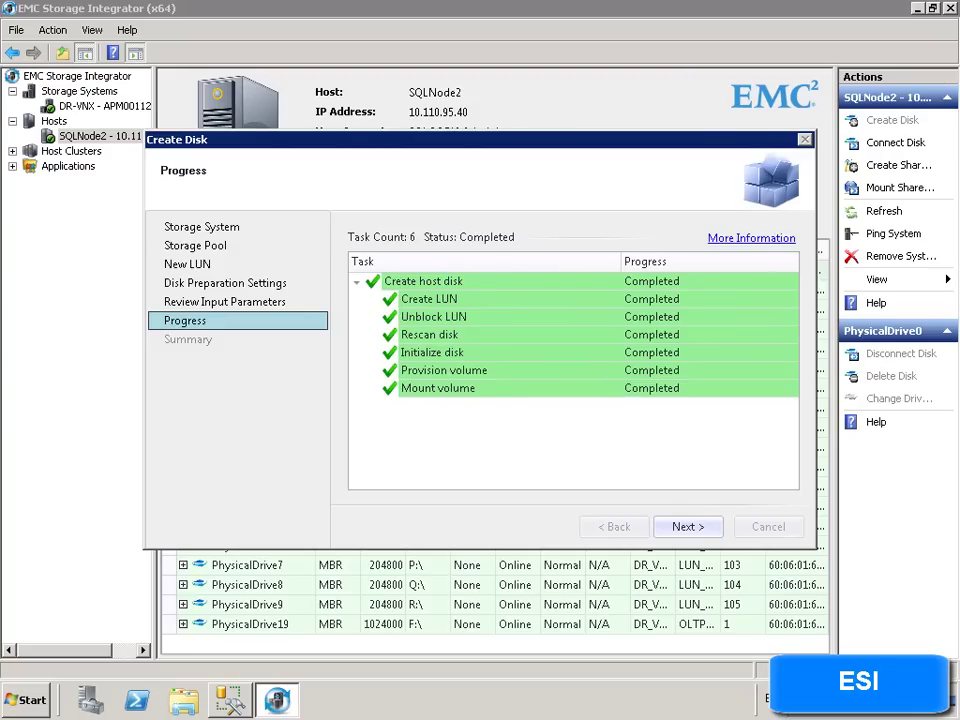
pyautogui.click(687, 527)
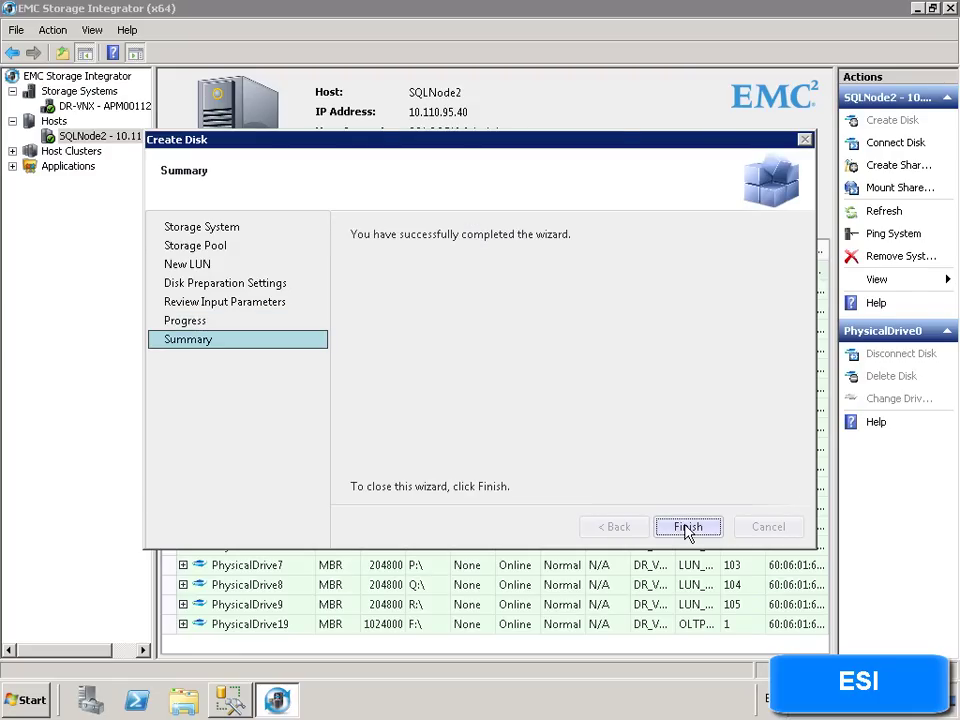
pyautogui.click(687, 528)
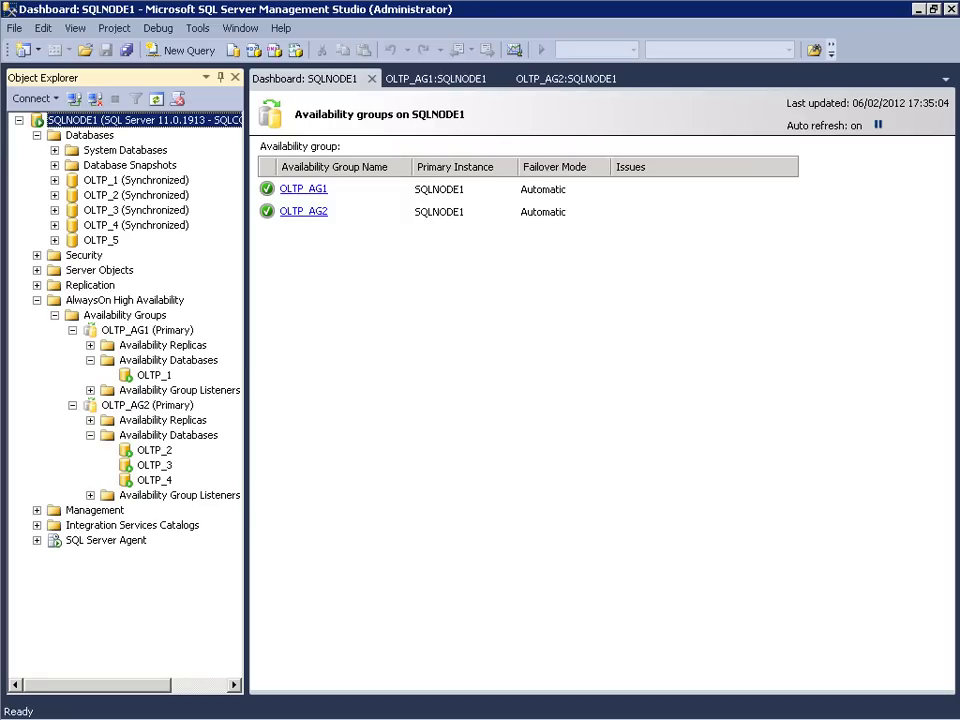
# In SQL Server Management Studio, review the OLTP_AG1 and OLTP_AG2 availability group dashboards on SQLNODE1
pyautogui.hotkey('ctrl', 'Tab')
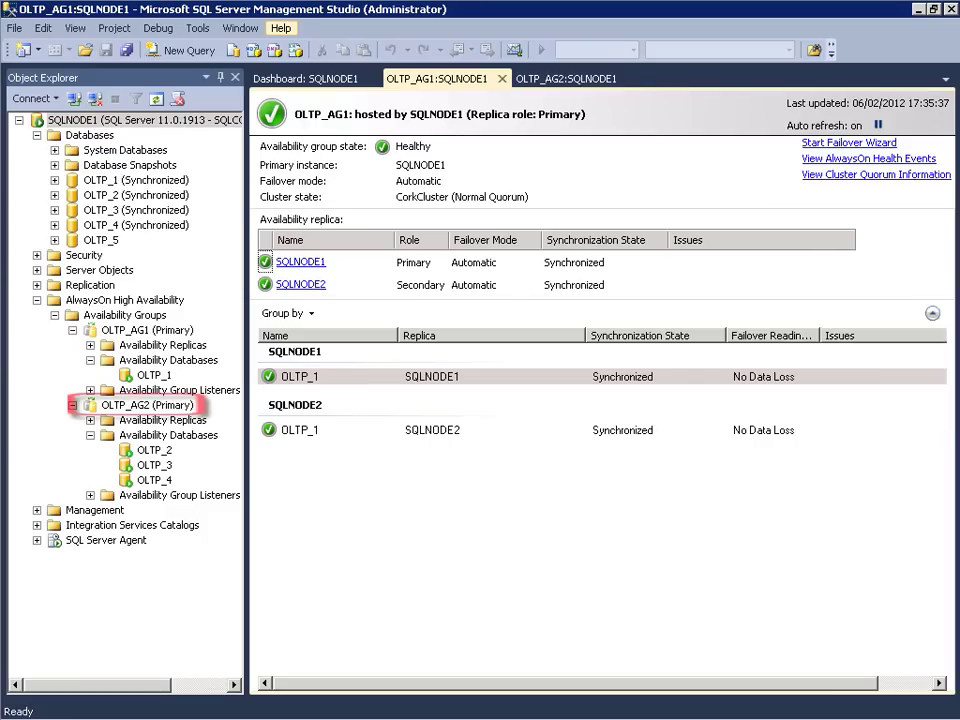
pyautogui.hotkey('ctrl', 'Tab')
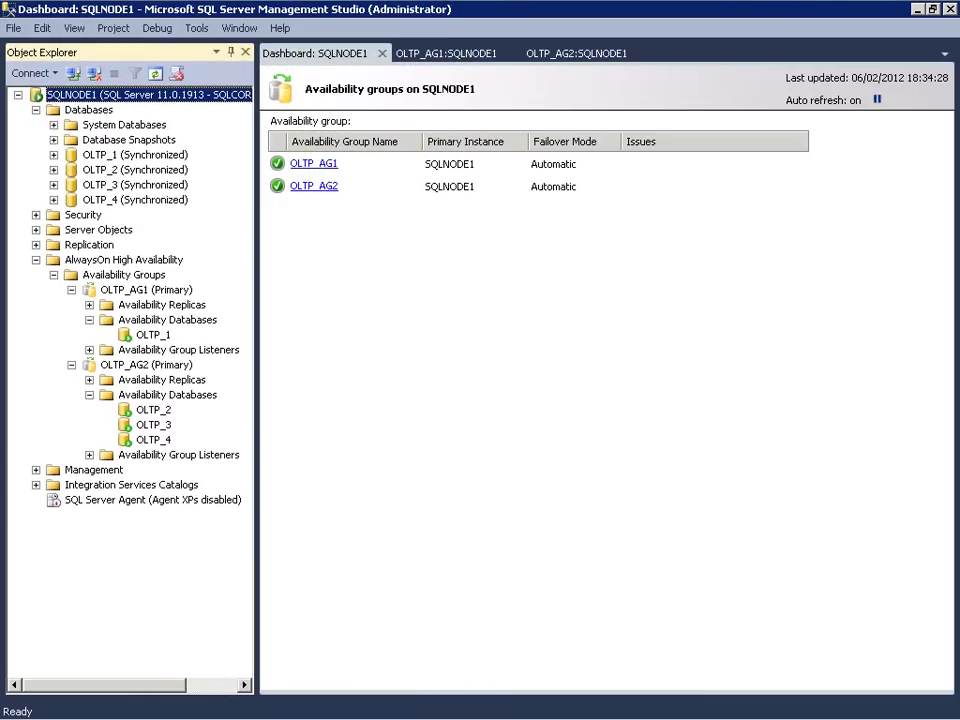
# Stop the MSSQLSERVER service on SQLNODE1 to trigger a failover of the availability groups
pyautogui.rightClick(96, 100)
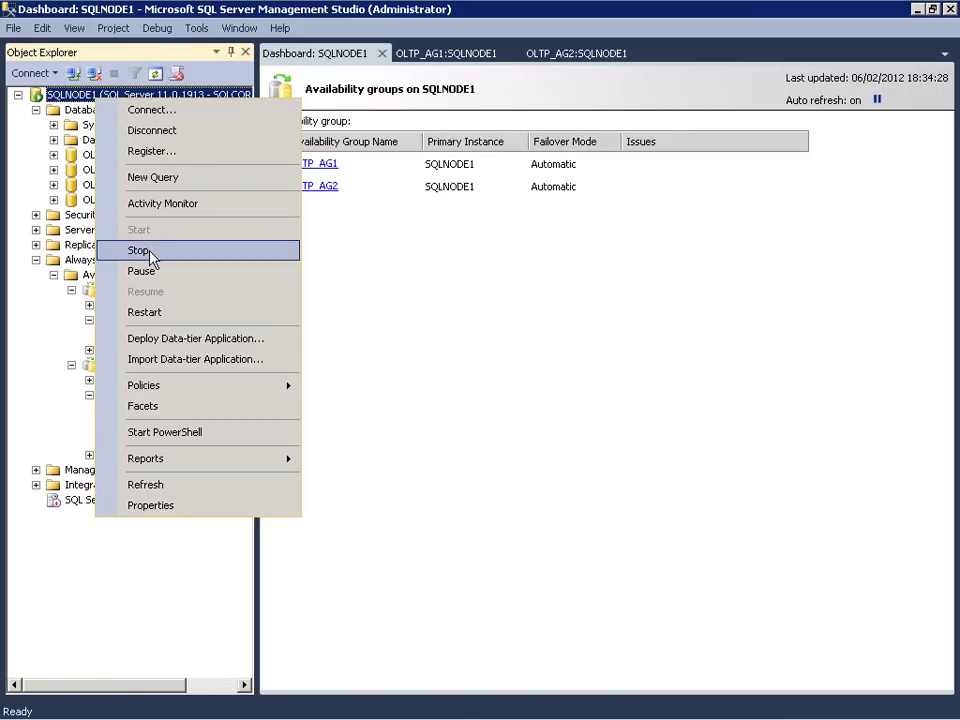
pyautogui.press('Escape')
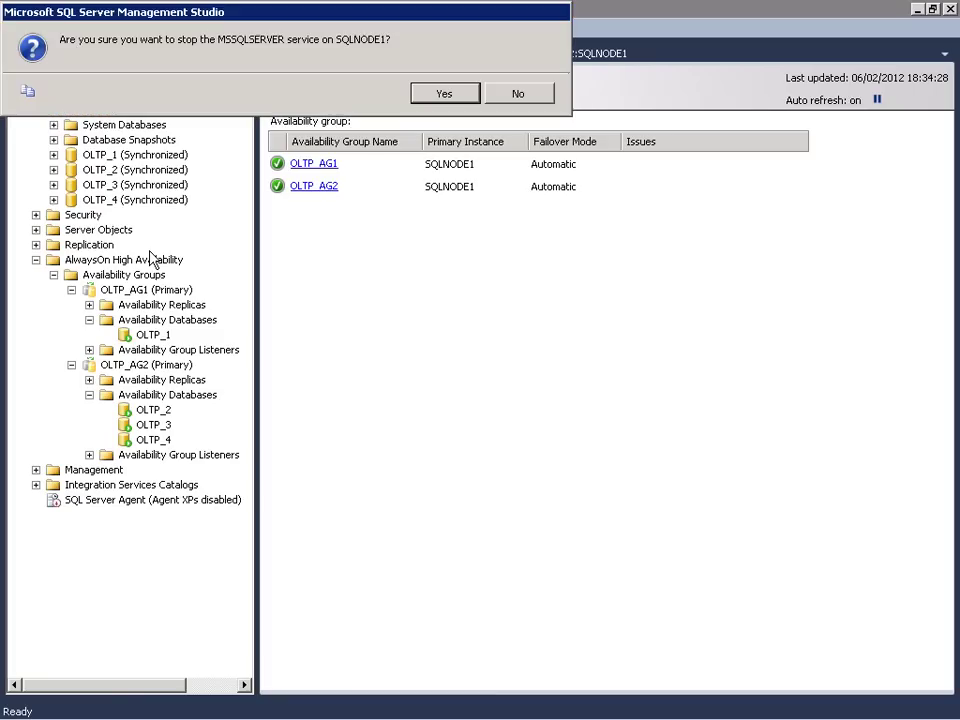
pyautogui.click(447, 93)
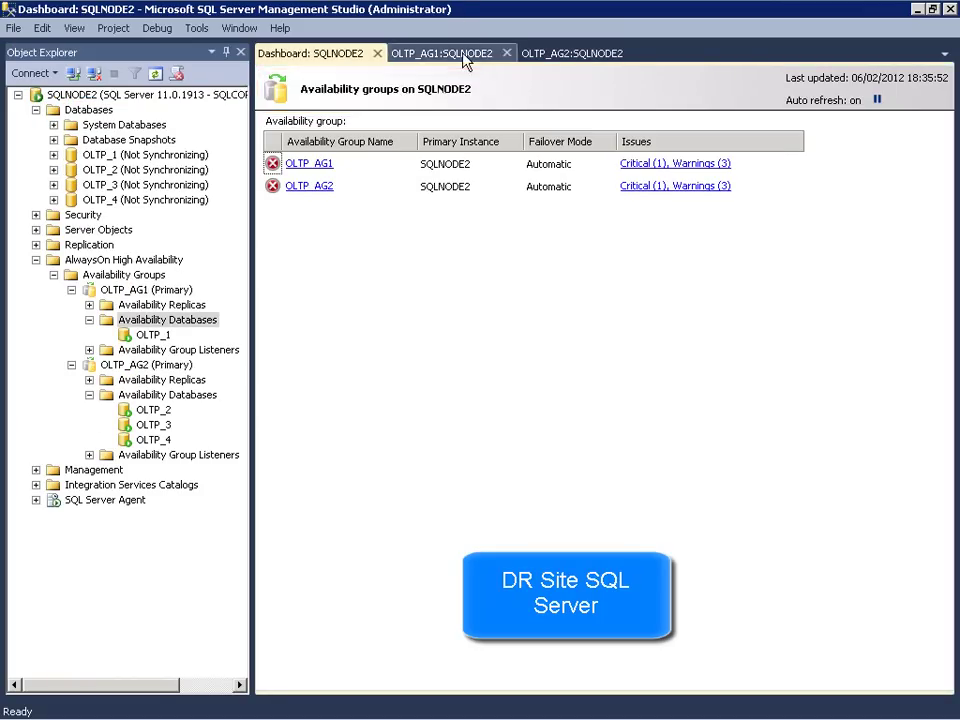
# Check the replica roles and synchronization of OLTP_AG1 and OLTP_AG2 on the SQLNODE2 dashboards
pyautogui.click(464, 60)
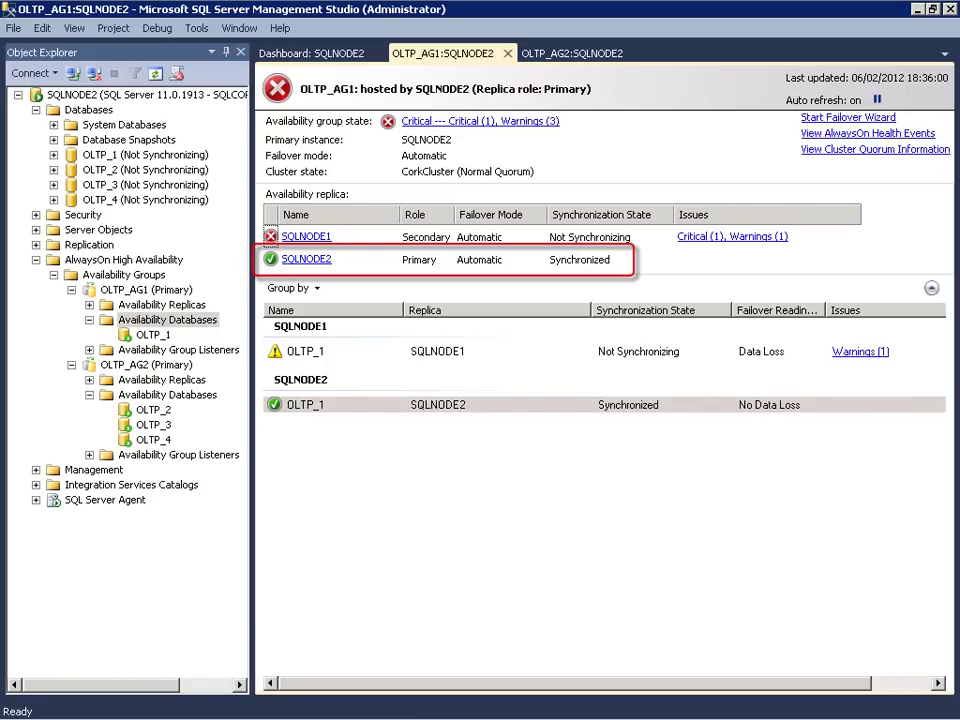
pyautogui.click(545, 56)
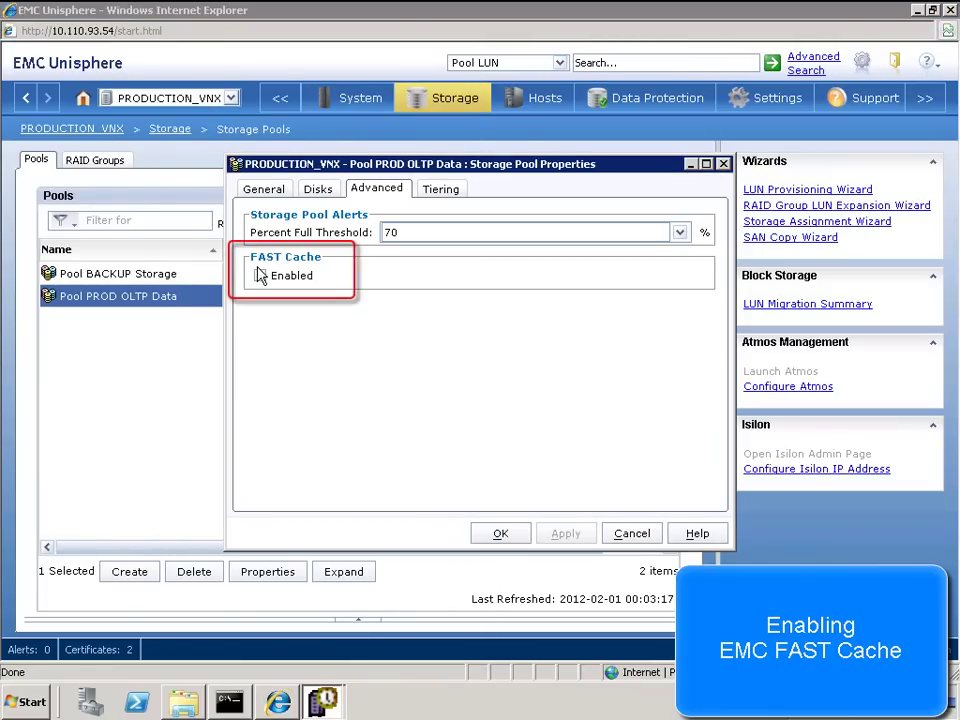
# In EMC Unisphere, enable FAST Cache for Pool PROD OLTP Data and apply the change
pyautogui.click(260, 277)
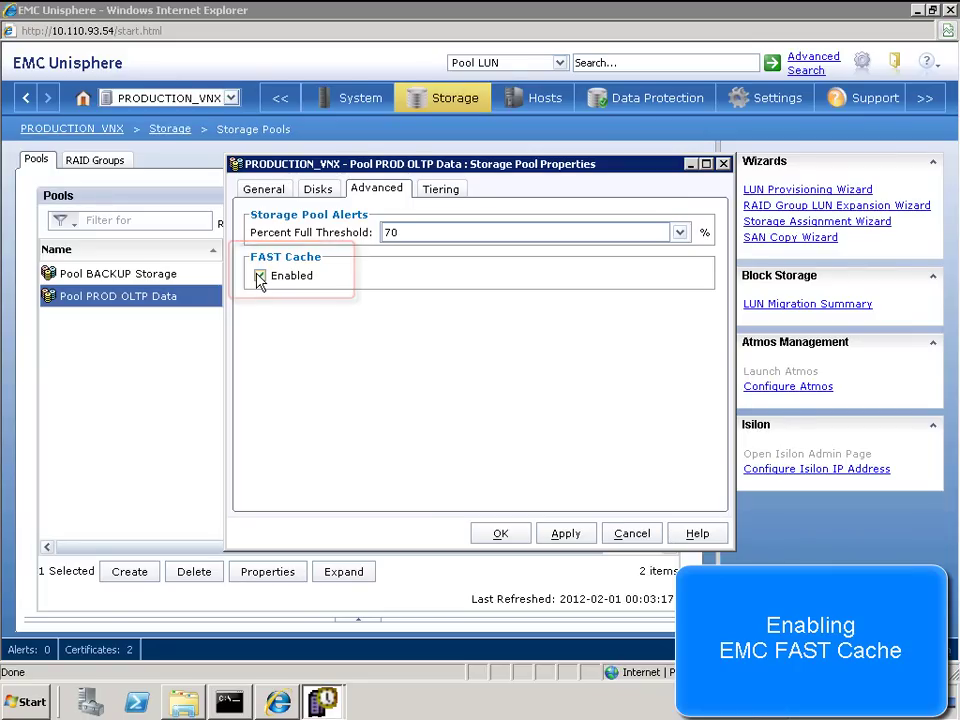
pyautogui.click(557, 536)
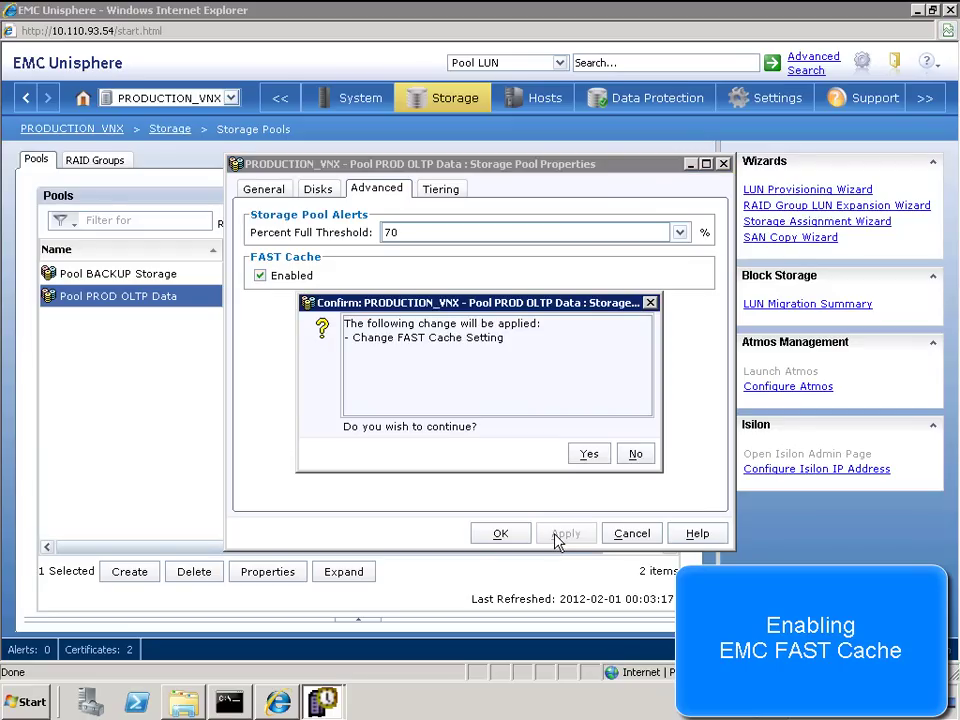
pyautogui.click(586, 457)
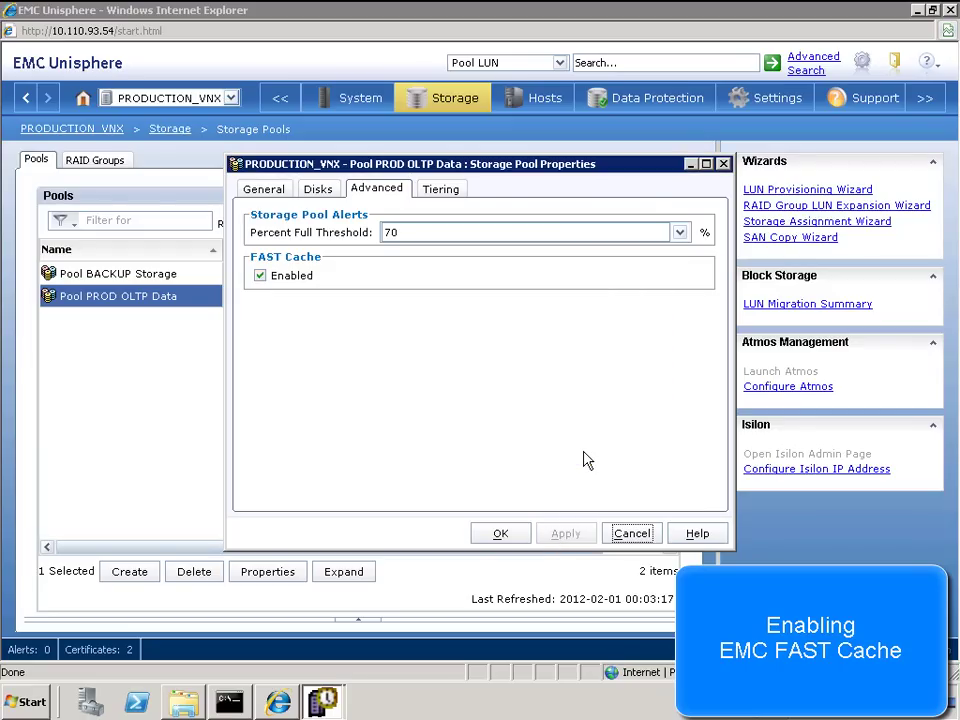